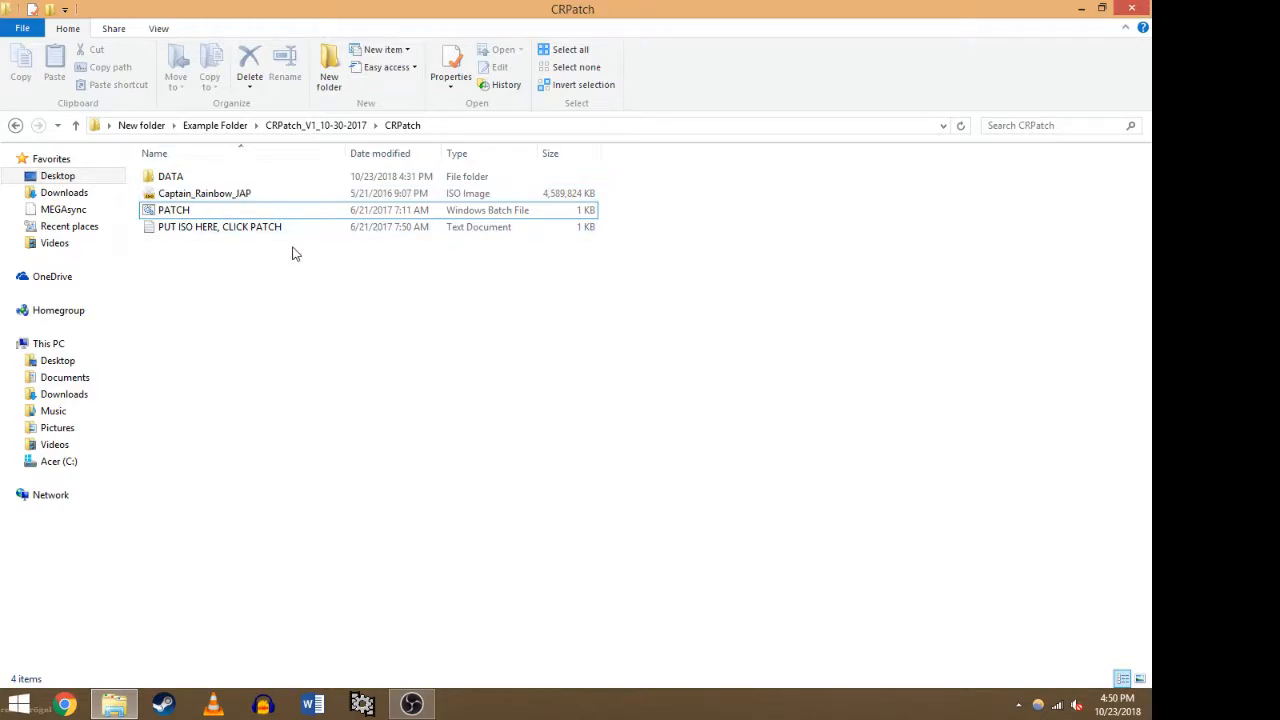
Step: Select the PATCH batch file in the CRPatch folder and launch it in a cmd.exe window
click(230, 207)
click(219, 311)
click(243, 211)
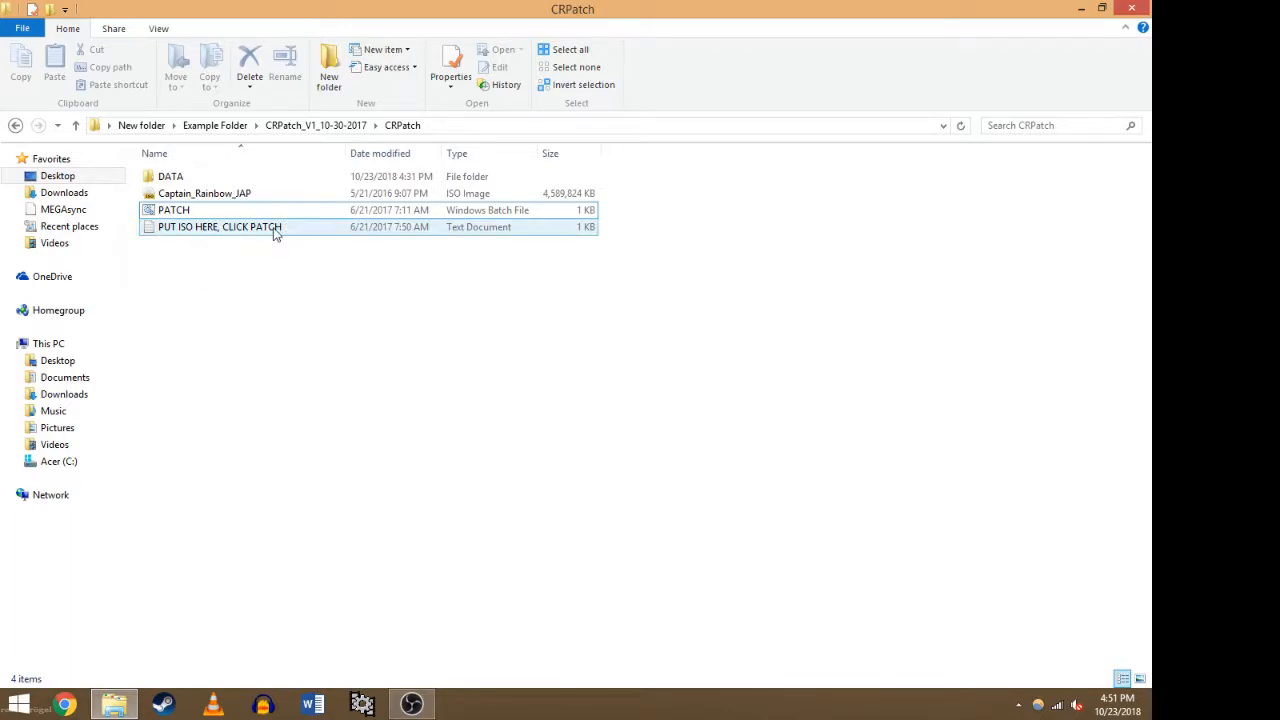
click(208, 212)
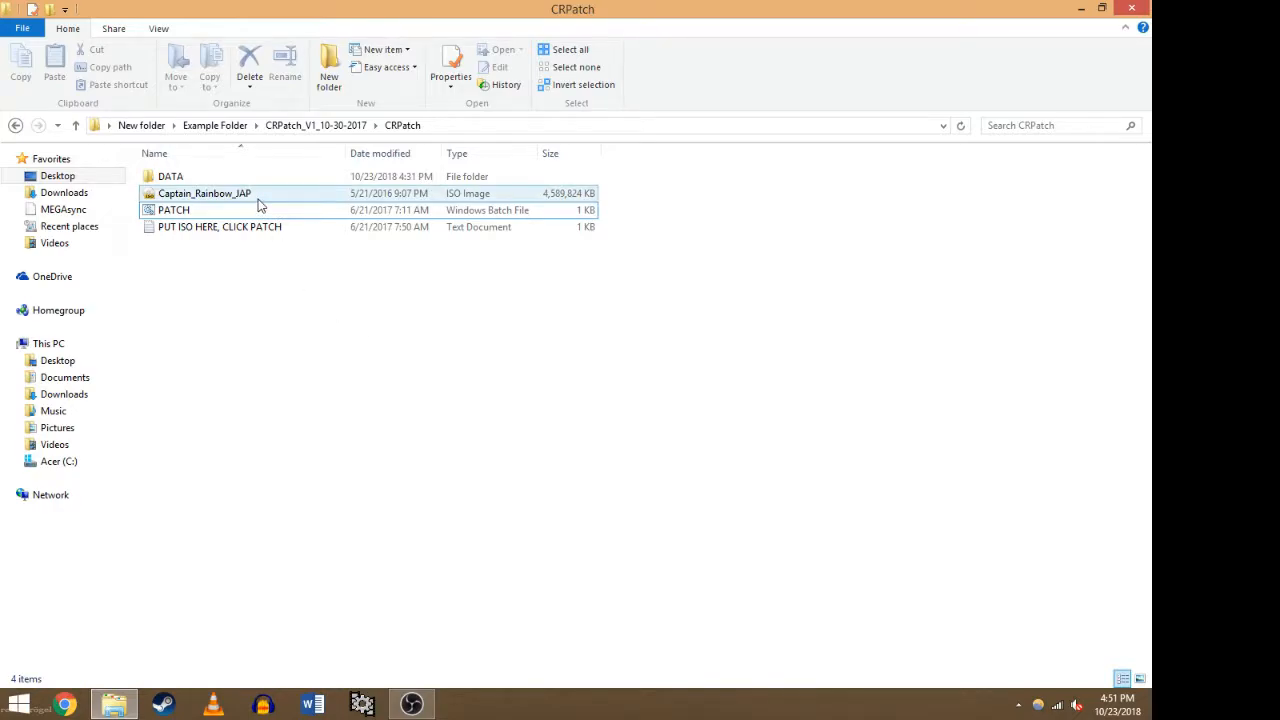
click(240, 193)
ctrl+click(212, 208)
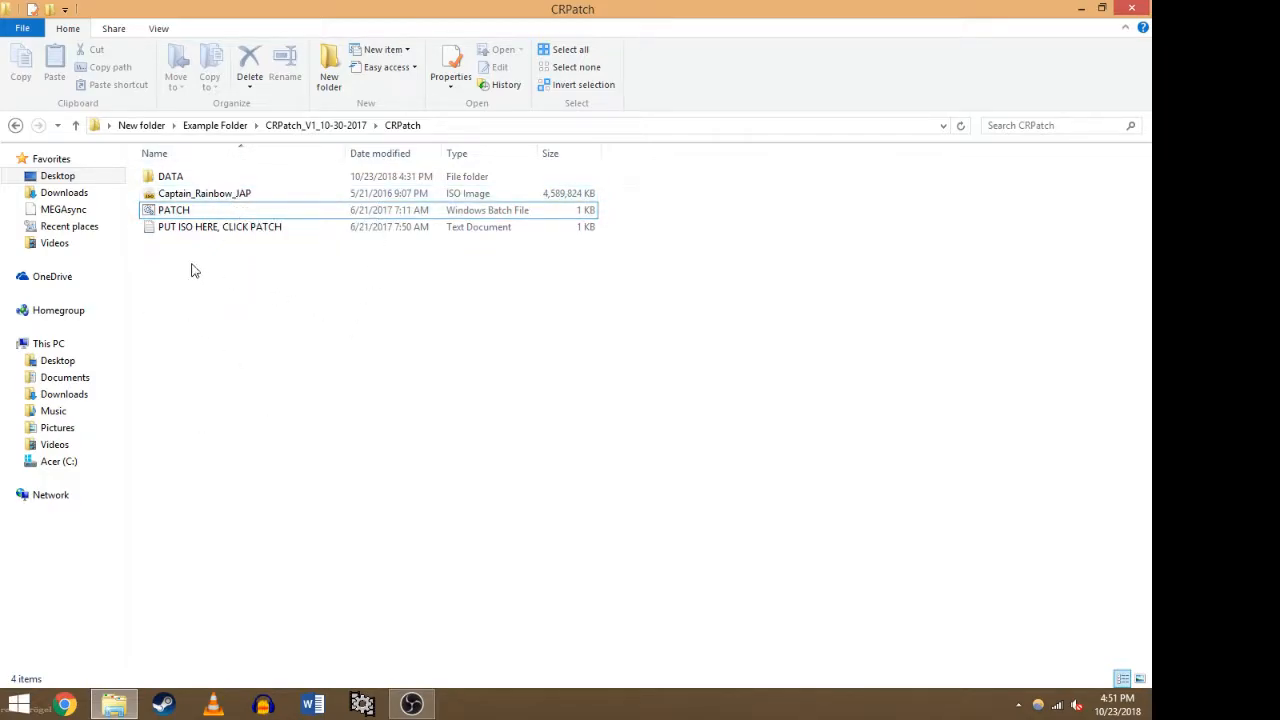
click(237, 212)
click(187, 210)
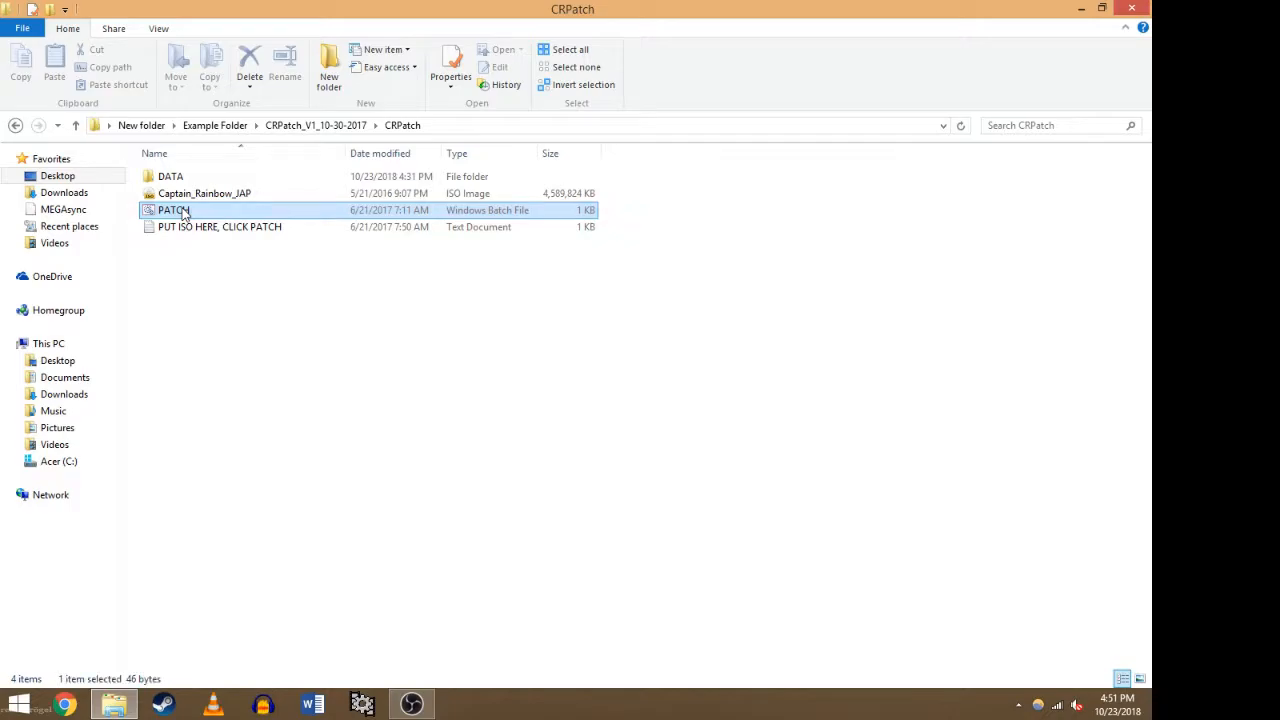
key(Return)
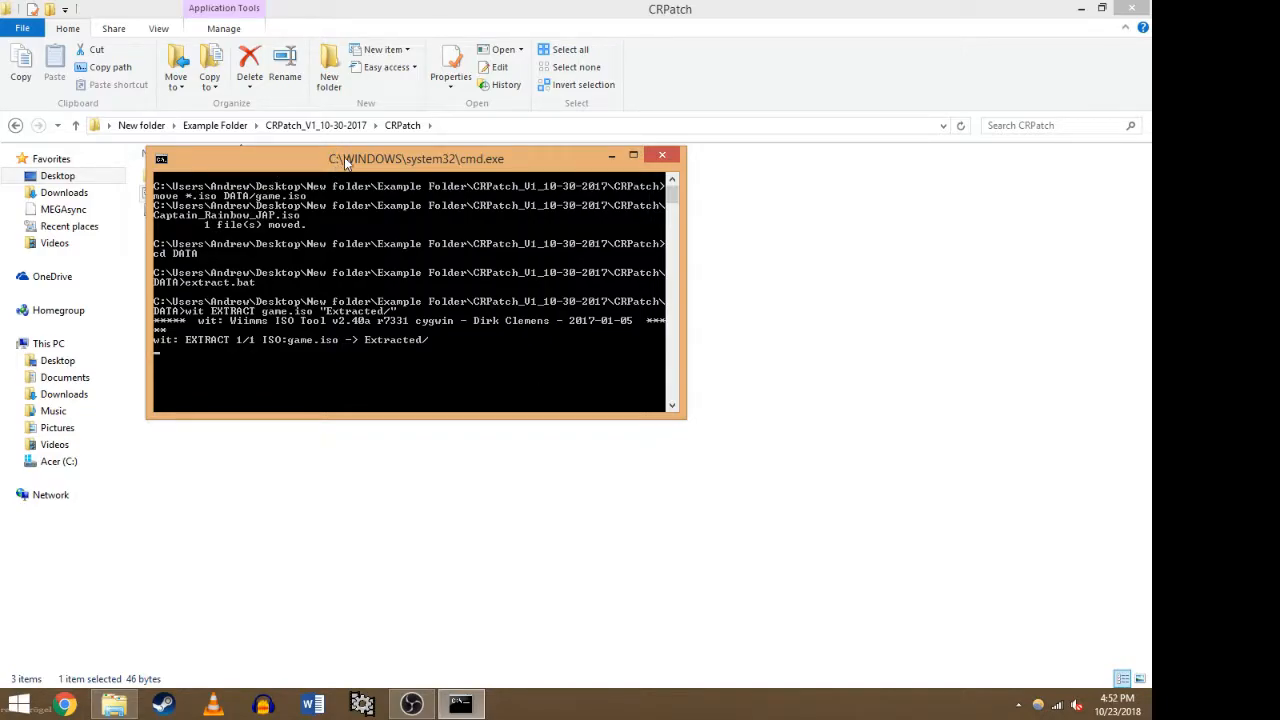
Step: Drag the running patch window around to uncover the CRPatch file list
drag(344, 157, 755, 217)
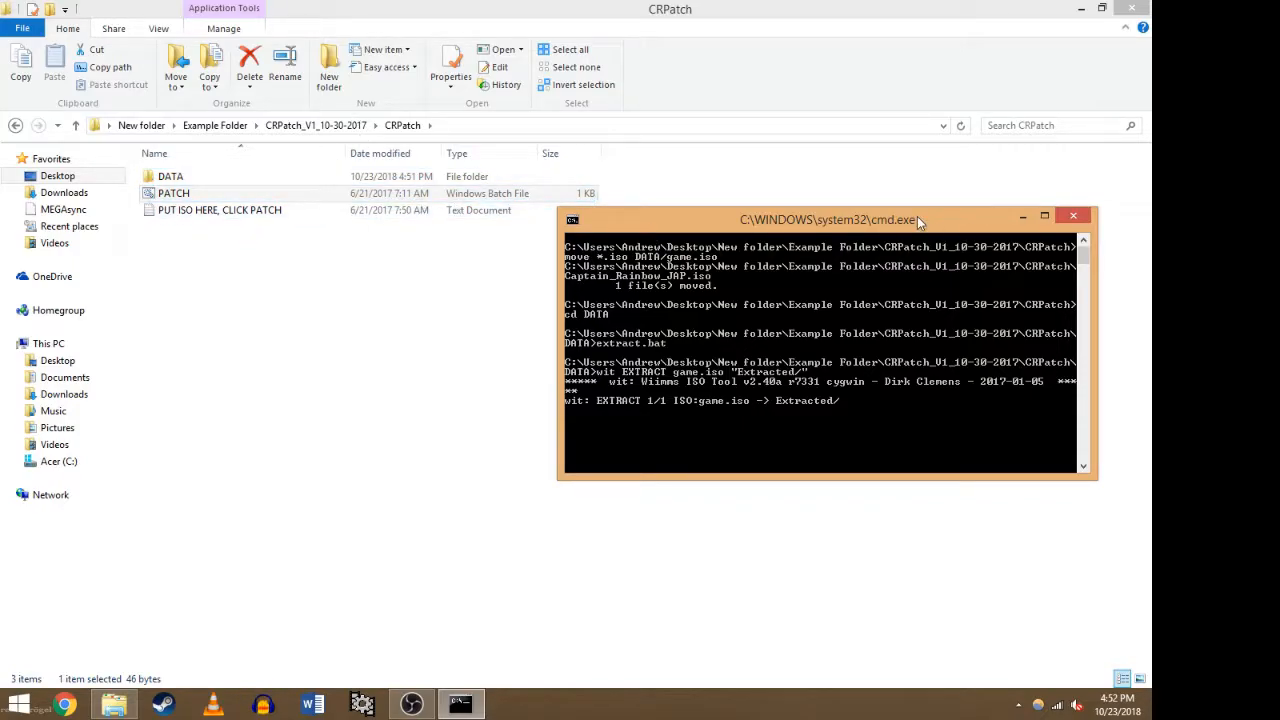
mouse_move(917, 216)
mouse_down()
mouse_move(570, 173)
mouse_move(543, 183)
mouse_up()
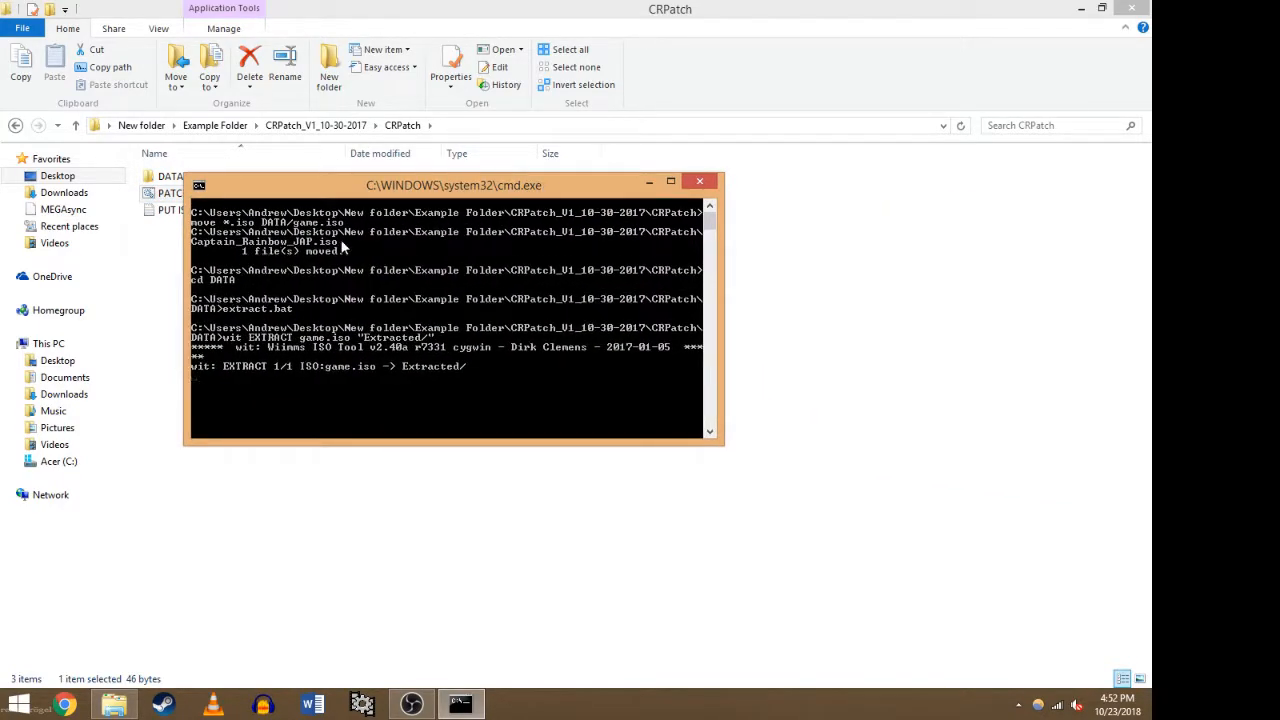
drag(358, 189, 348, 240)
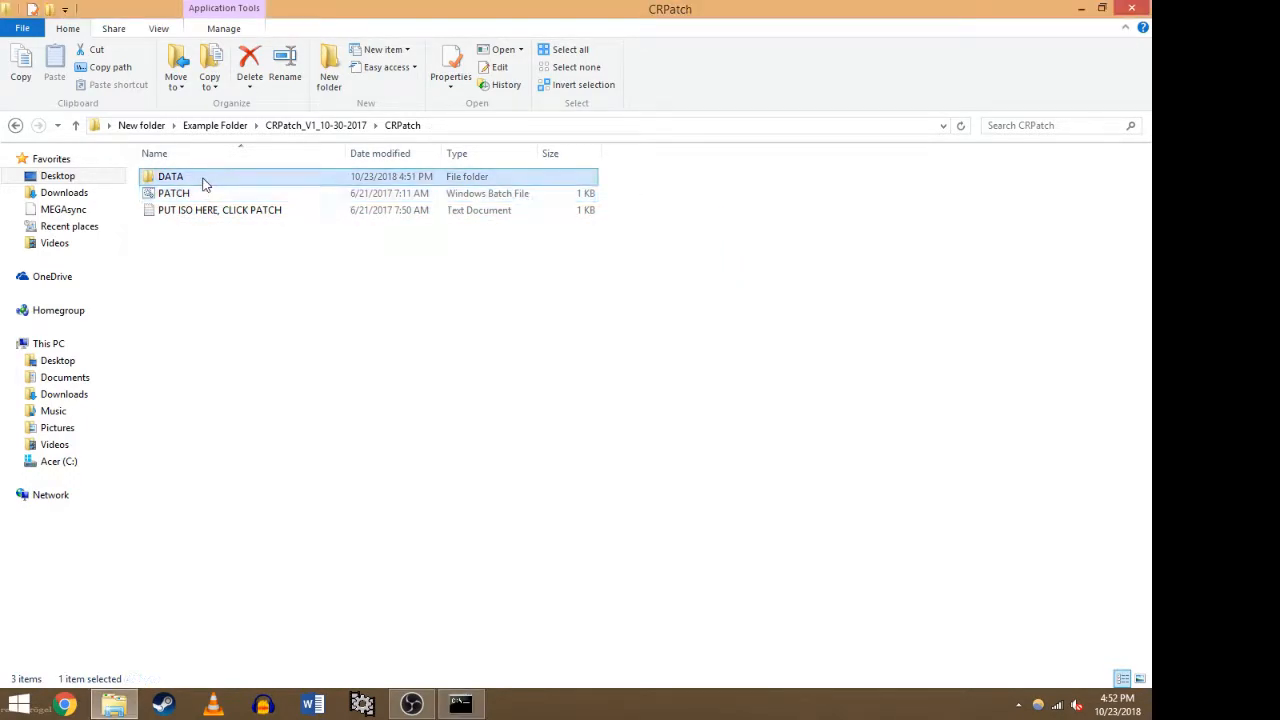
Step: Look inside the DATA folder for game.iso, then return to the CRPatch folder via the breadcrumb
double_click(203, 178)
scroll(200, 640, down, 2)
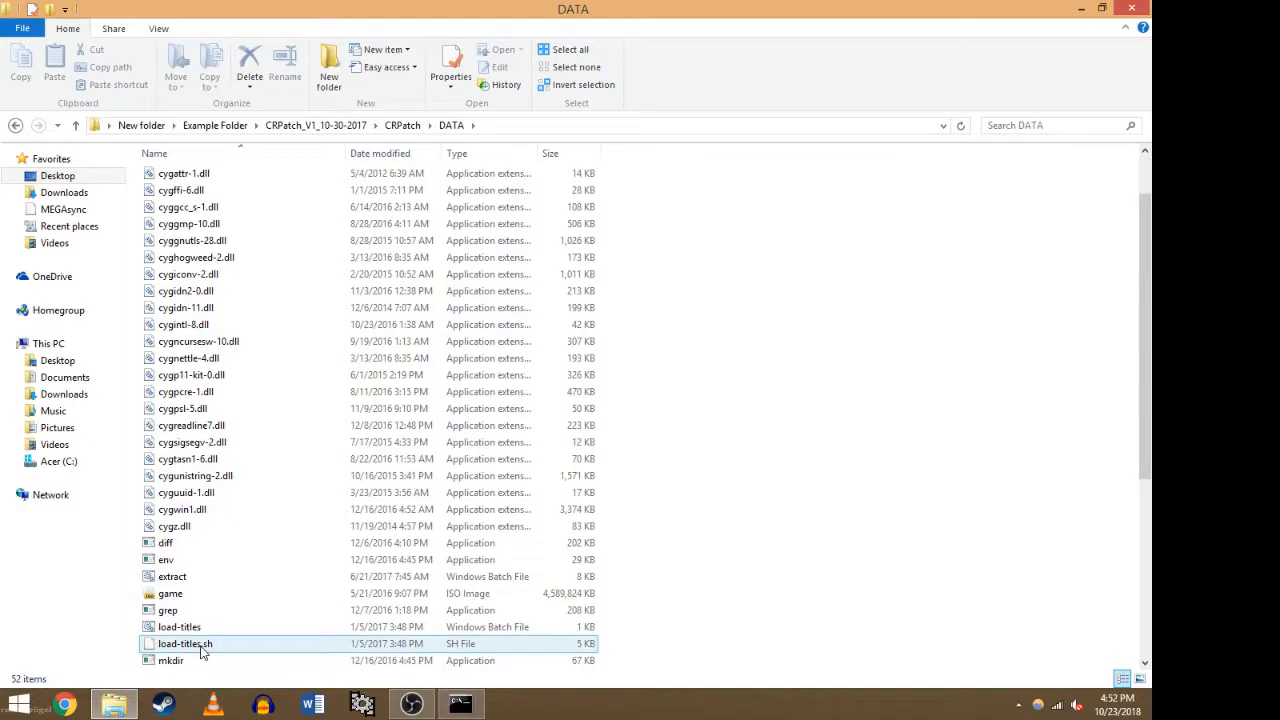
scroll(198, 580, down, 3)
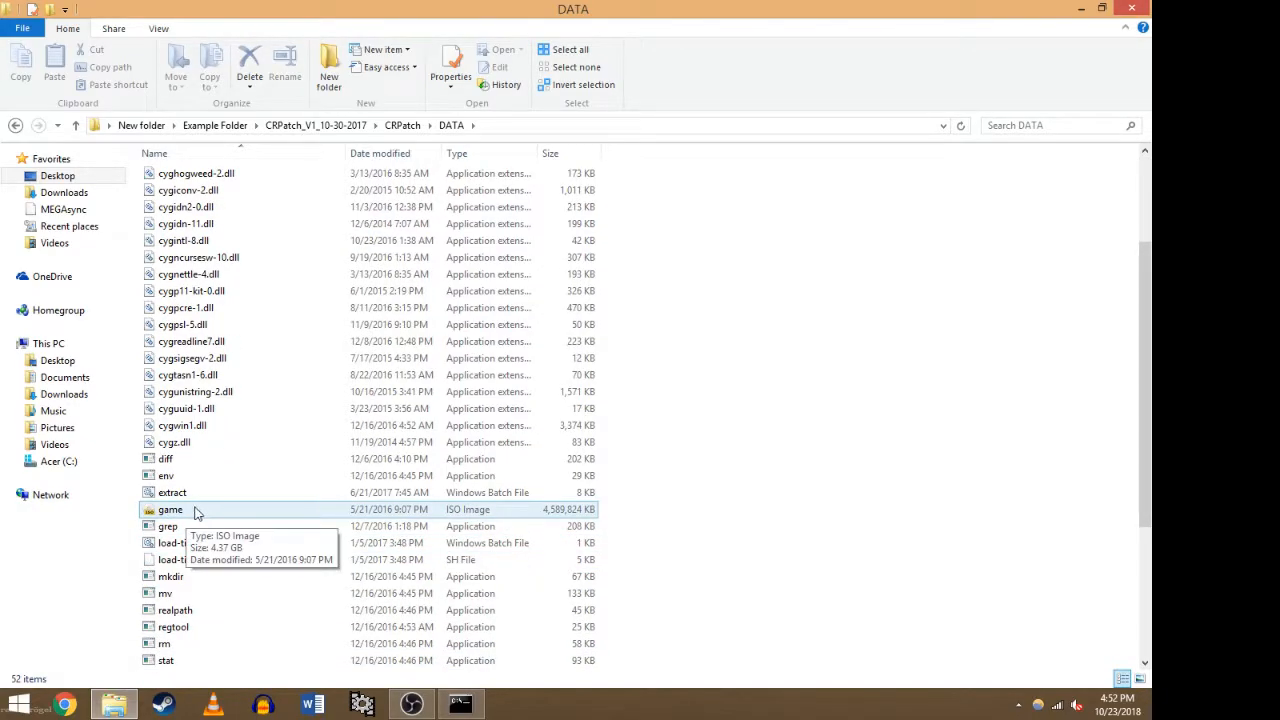
click(402, 125)
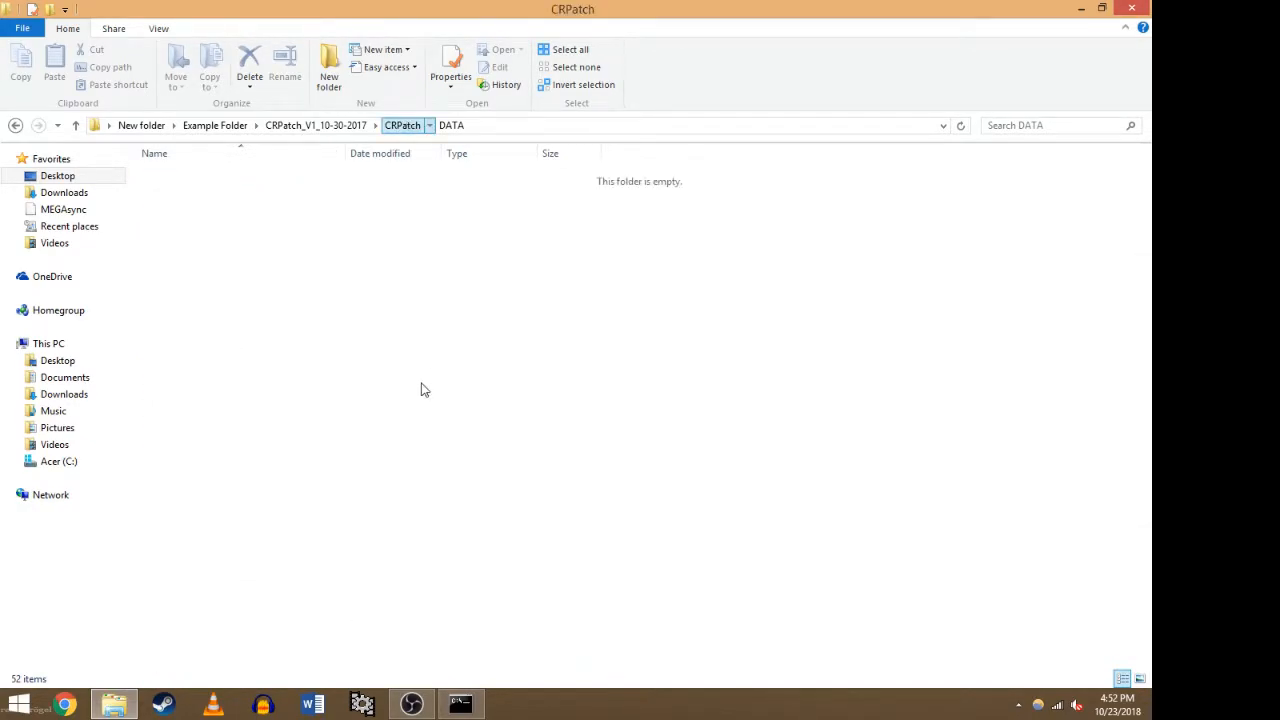
Step: Bring the running cmd.exe patch window to the front to watch it finish
click(460, 704)
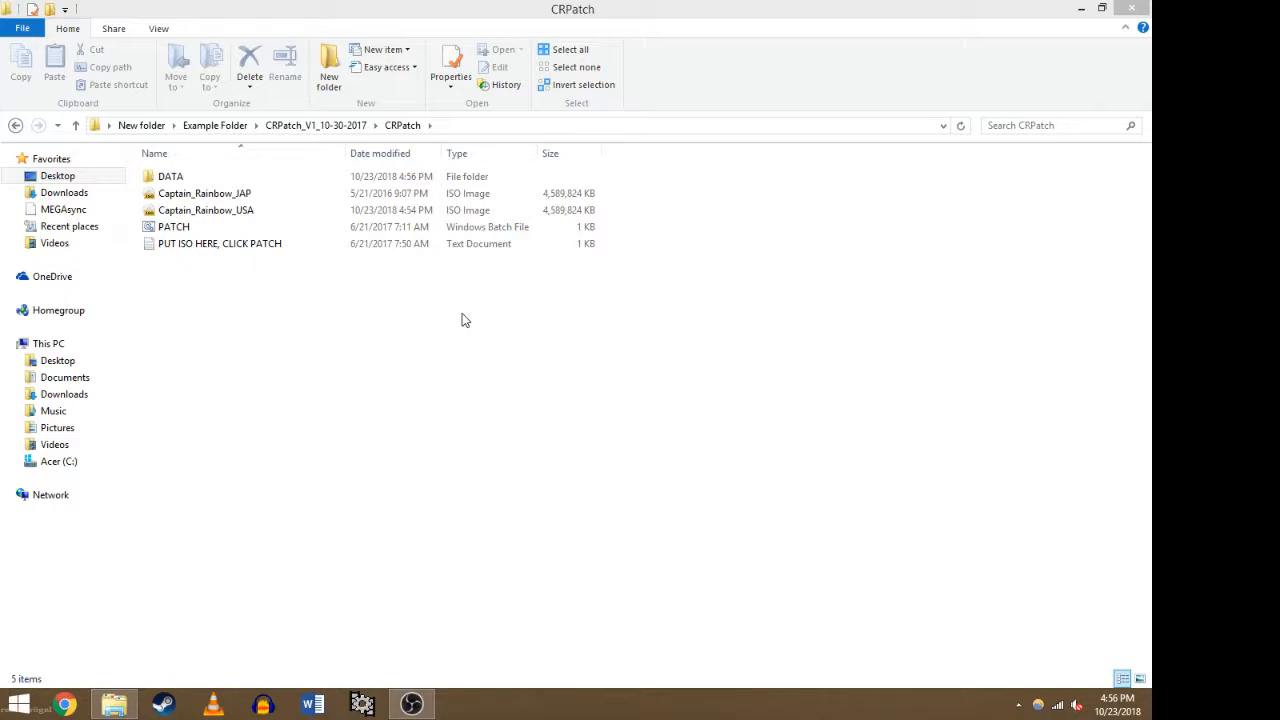
click(277, 196)
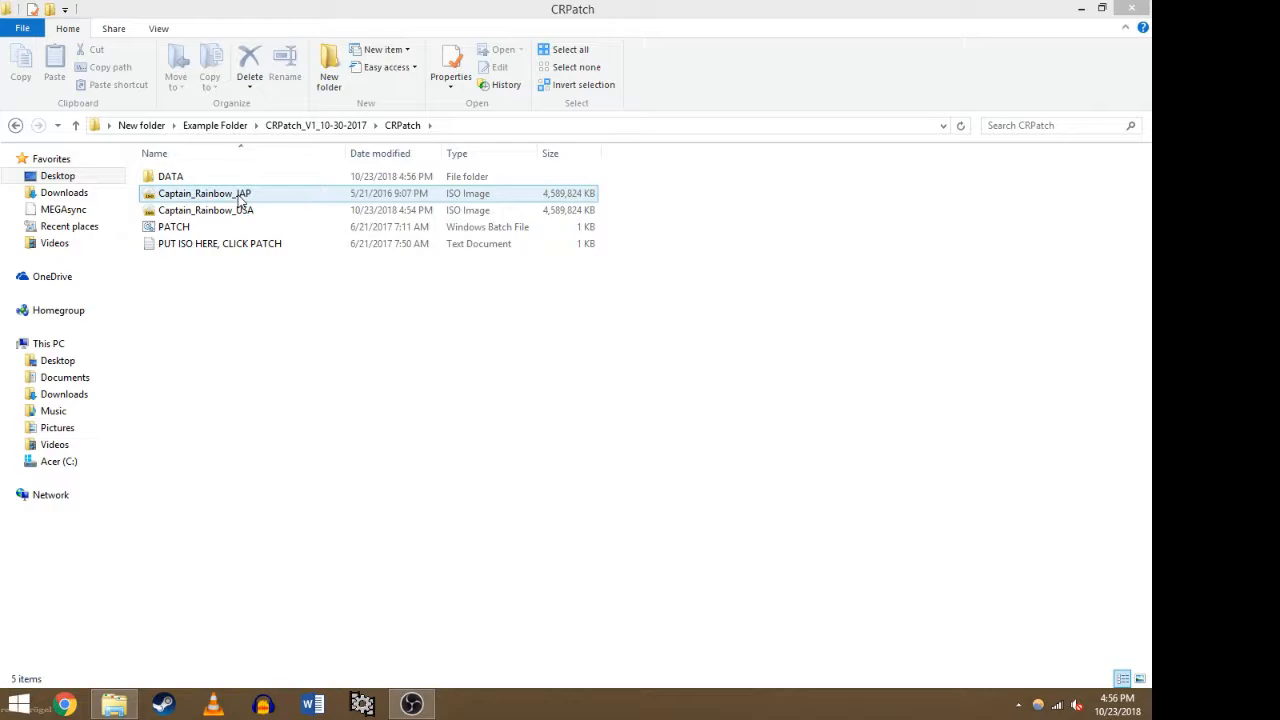
click(255, 212)
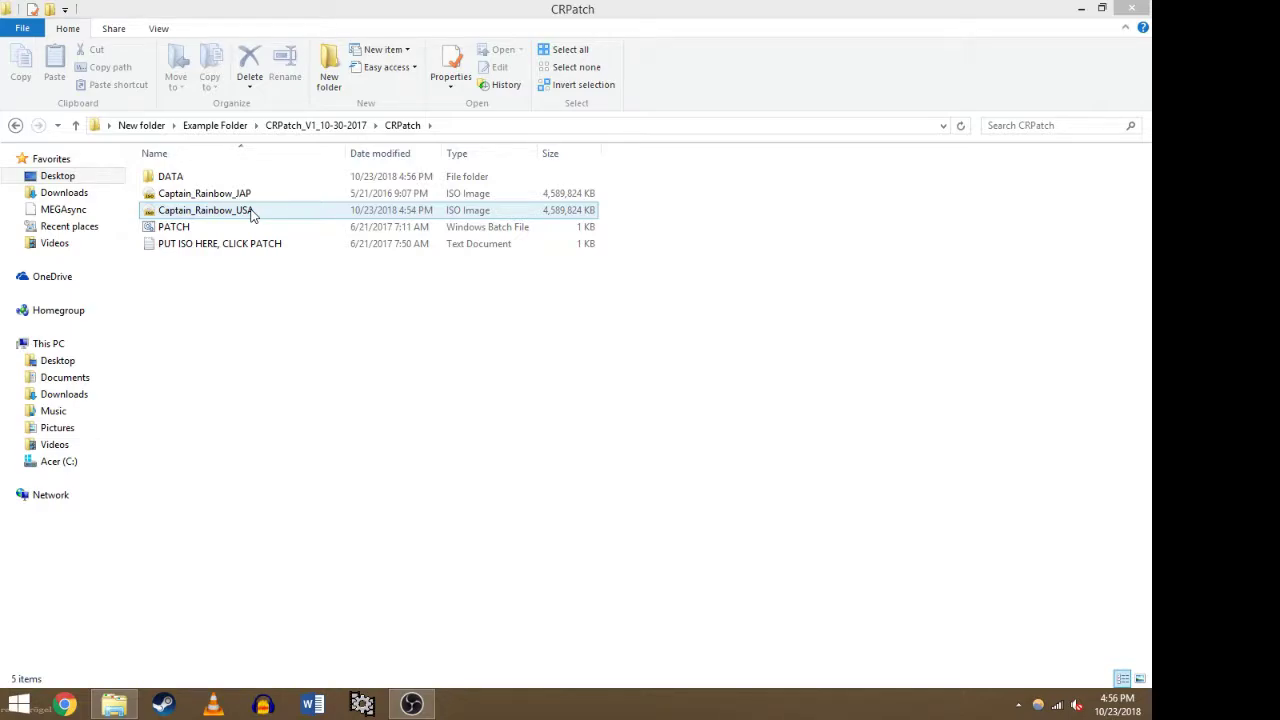
click(302, 303)
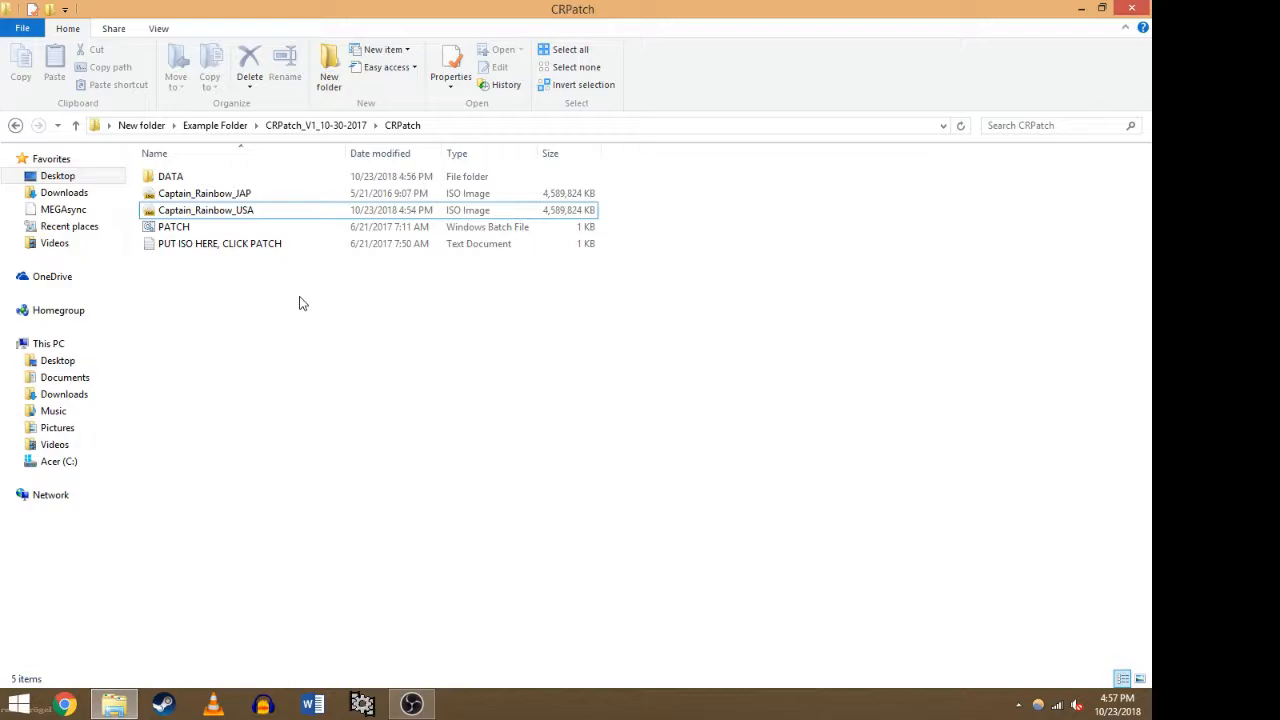